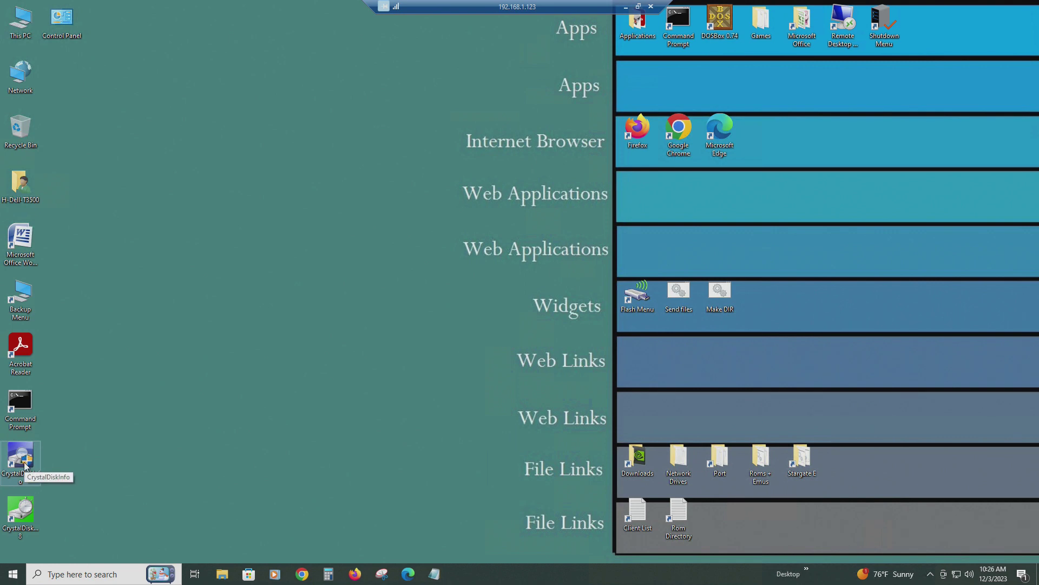
Open This PC beside the CrystalDiskInfo window, locate the New Volume (I:) drive and close This PC.
double_click(20, 21)
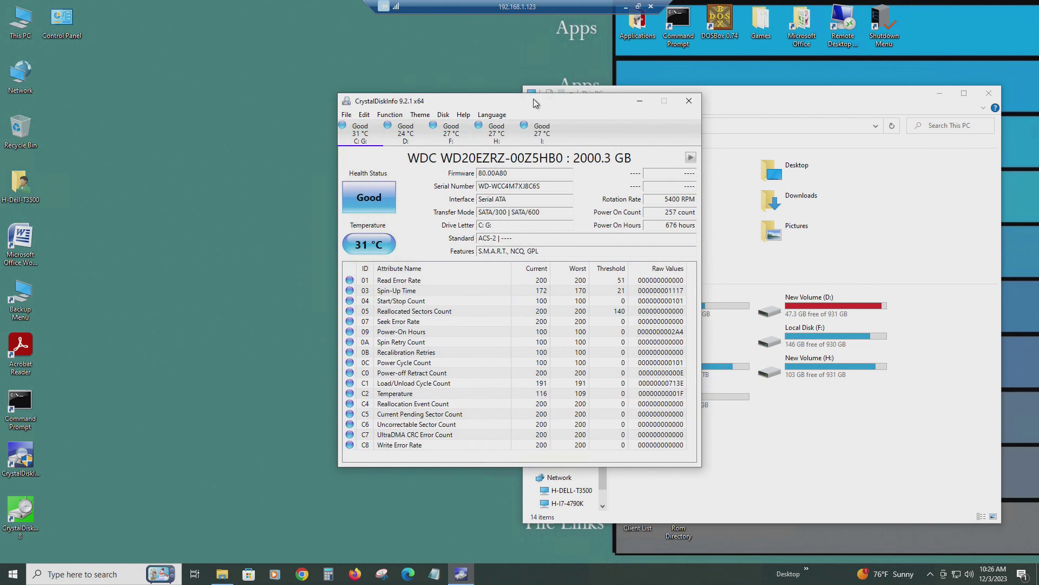
drag(536, 99, 352, 100)
click(703, 403)
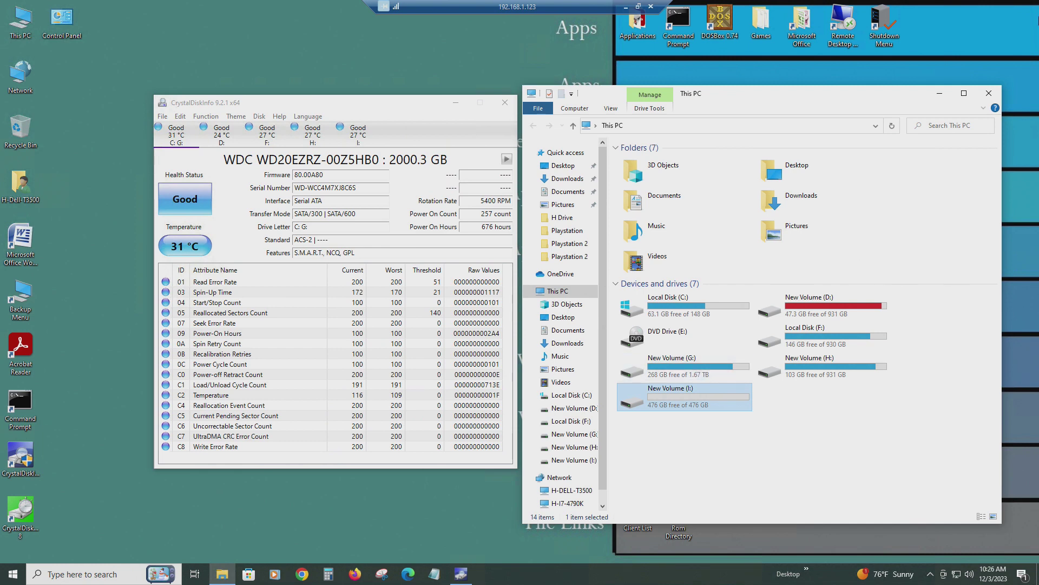
click(981, 98)
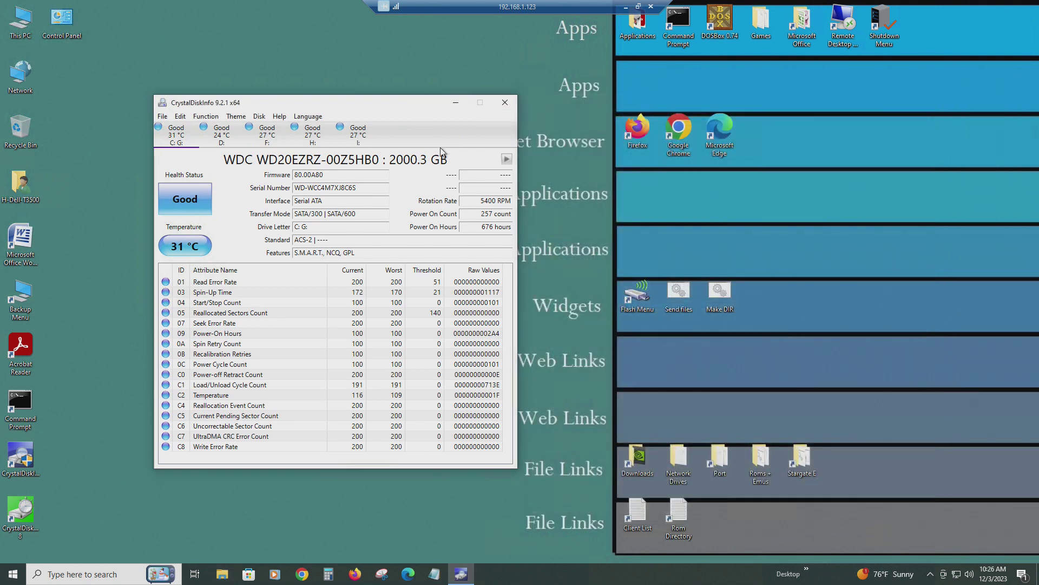
Examine the health and drive details of disk I: in CrystalDiskInfo, then close it.
click(360, 138)
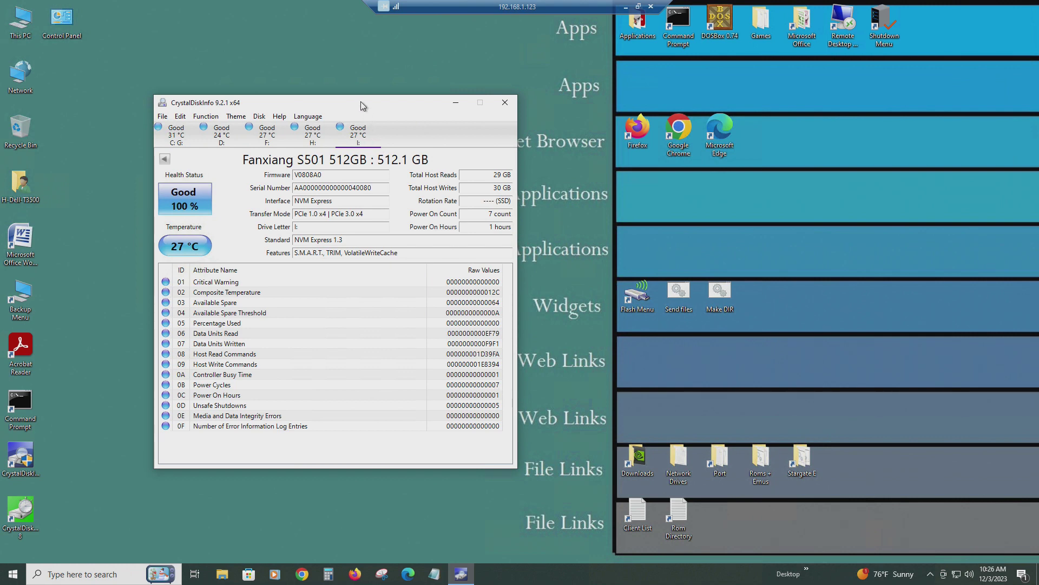
drag(361, 105, 406, 105)
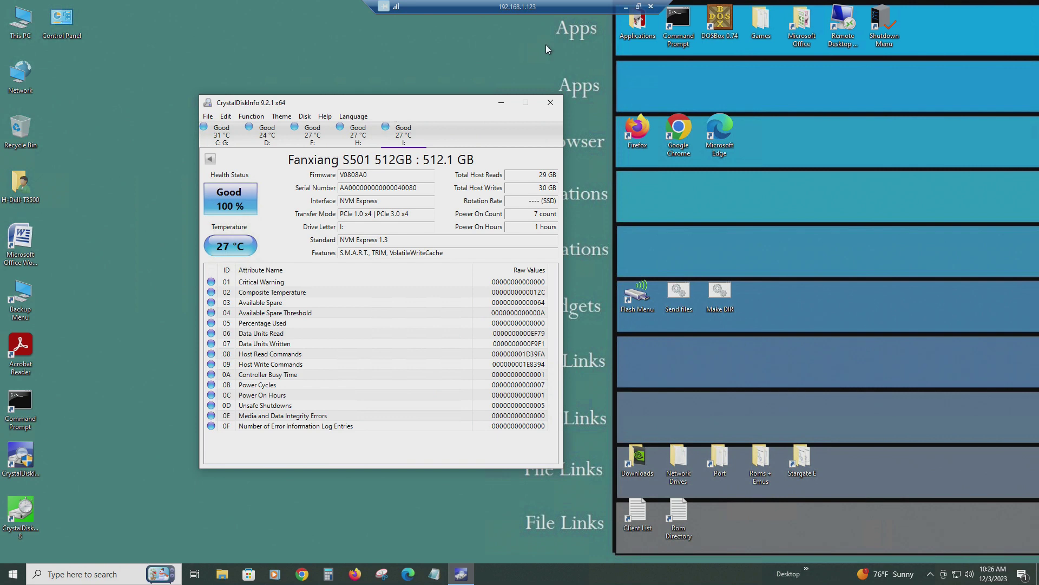
click(550, 102)
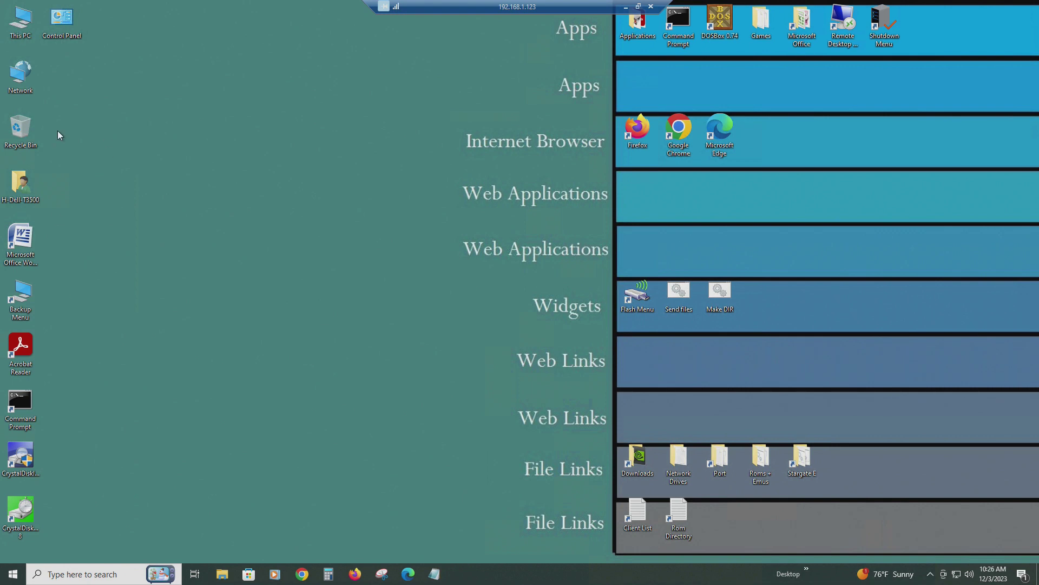
Launch CrystalDiskMark, choose drive I: as the target and run the SEQ1M Q8T1 test.
click(23, 508)
double_click(23, 508)
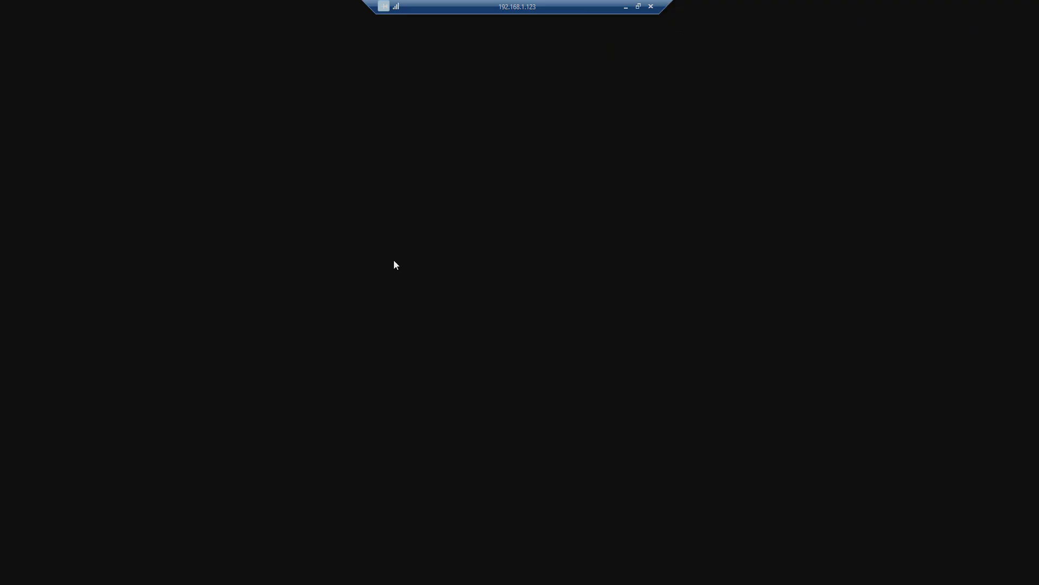
click(460, 359)
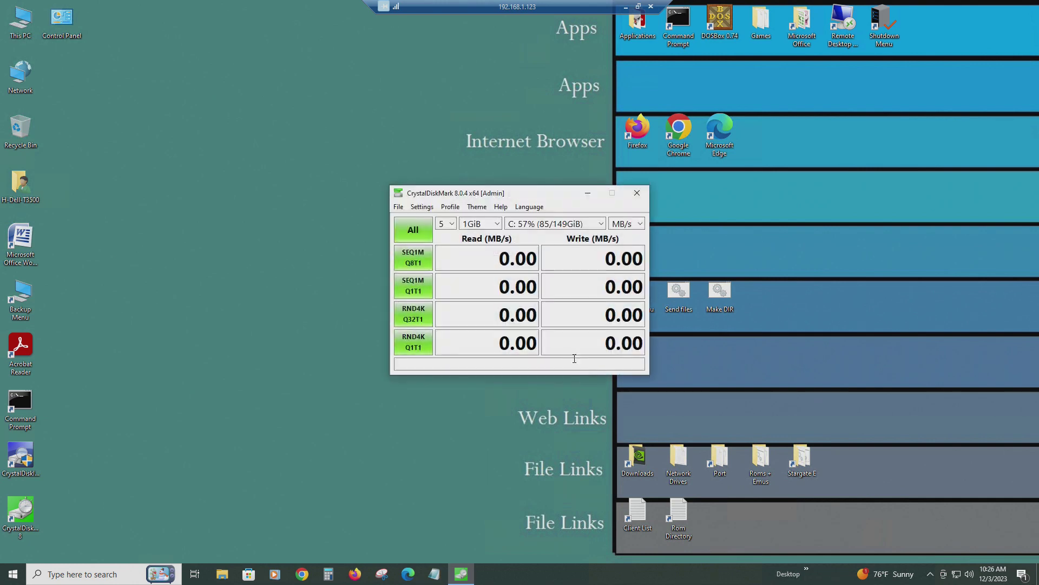
click(565, 227)
click(565, 302)
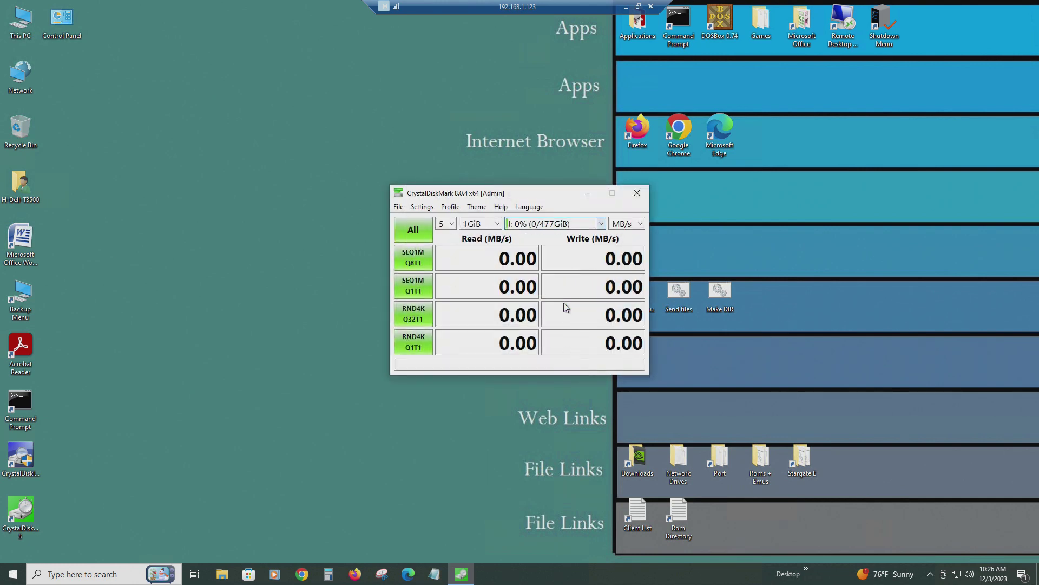
click(410, 259)
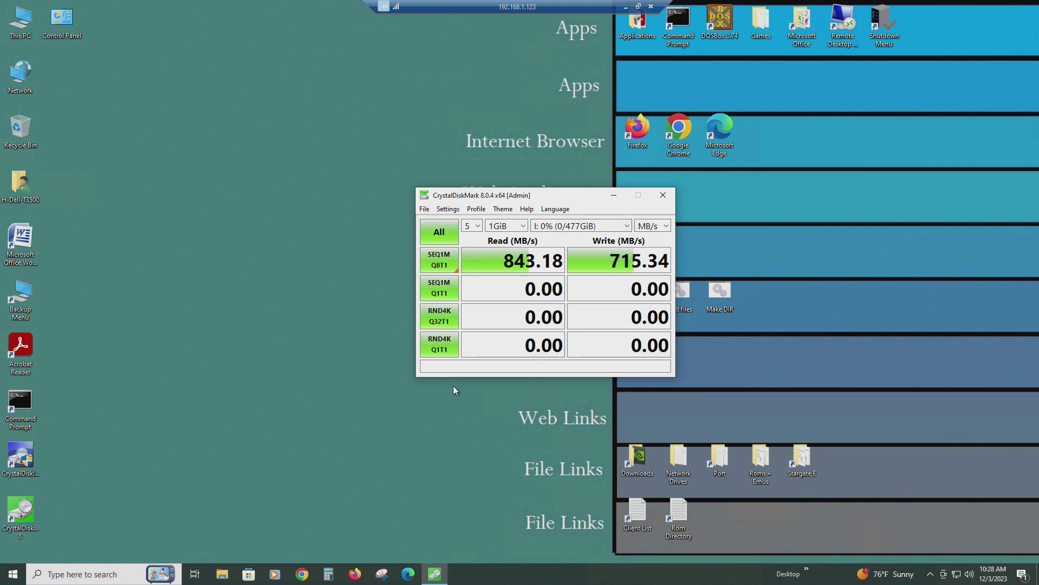
Find Notepad through the Windows search, pin it to the taskbar and open it.
click(104, 569)
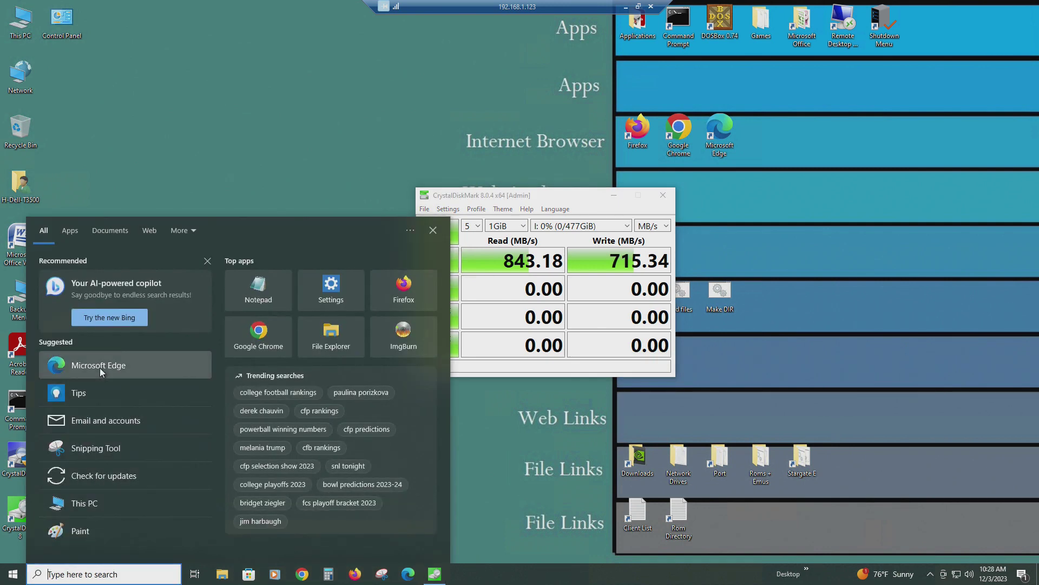
text(note)
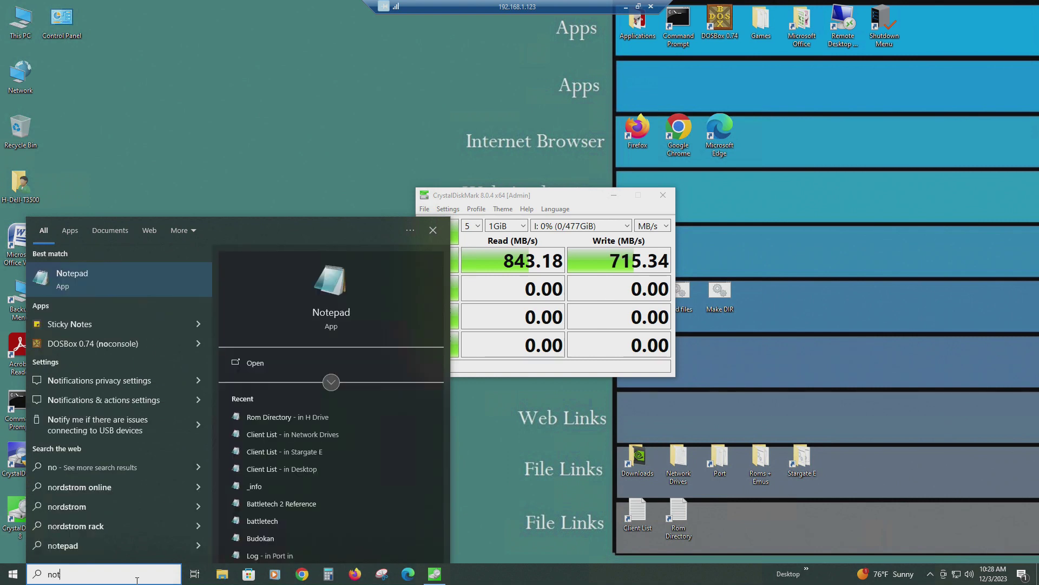
right_click(125, 277)
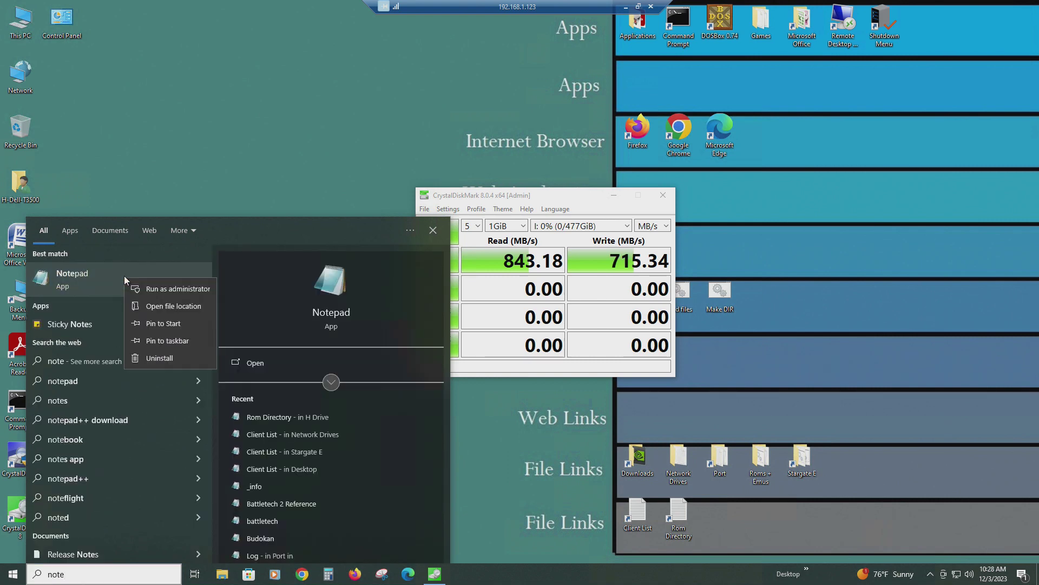
click(187, 343)
click(461, 574)
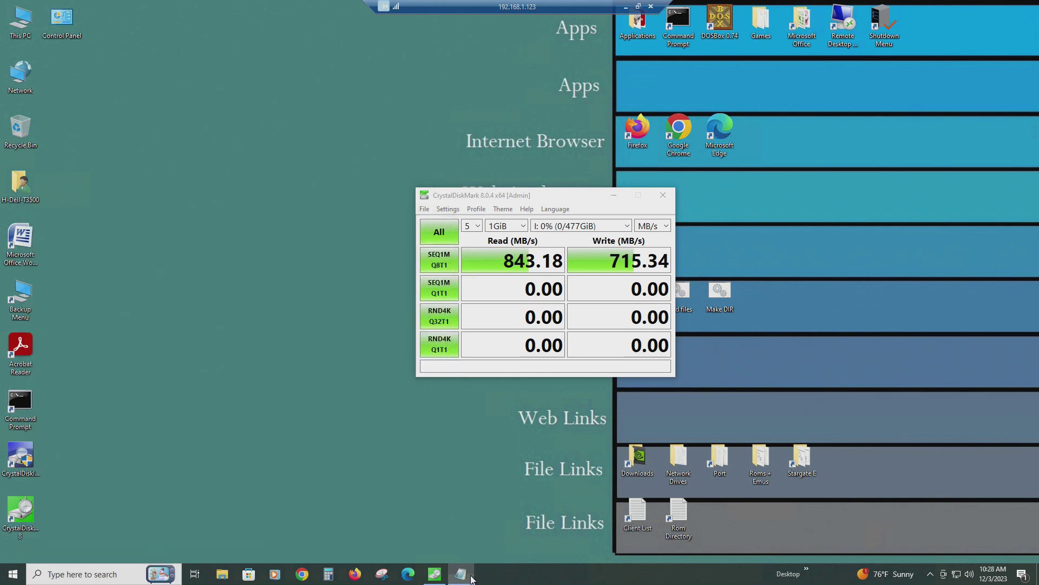
Place Notepad below the benchmark results and enter "843.18 +" under a "Read:" heading.
drag(455, 80, 571, 362)
text(843.18)
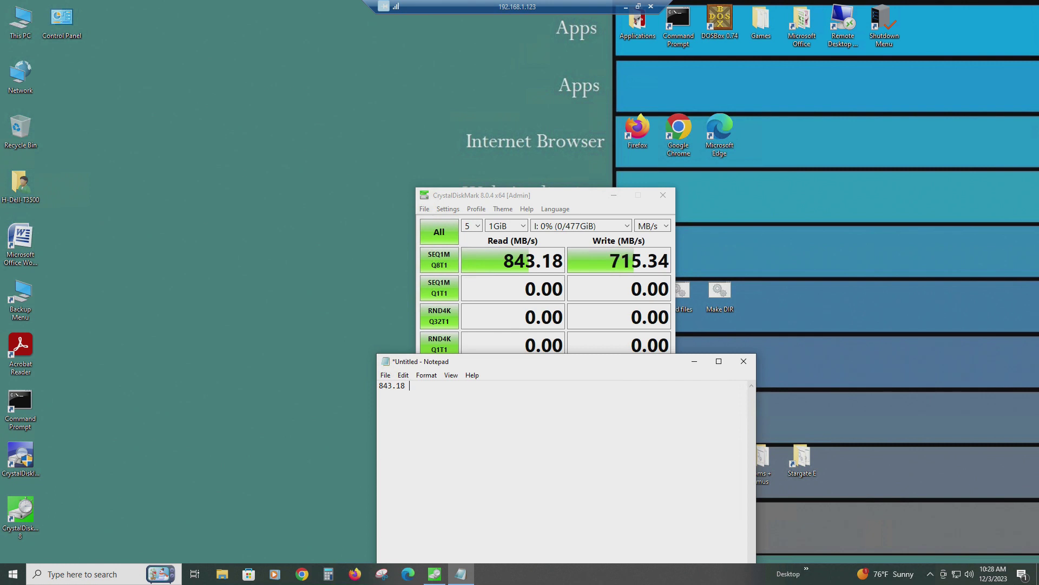
text( +)
click(379, 385)
key(Return)
key(Up)
text(Read)
Add a "Write:" heading below the read entry, separated by a blank line, with "715.34 +" under it.
key(Down)
key(Right)
key(Right)
key(Return)
key(Return)
text(Write::)
key(Down)
key(Down)
key(Down)
key(Home)
text(715.34 +)
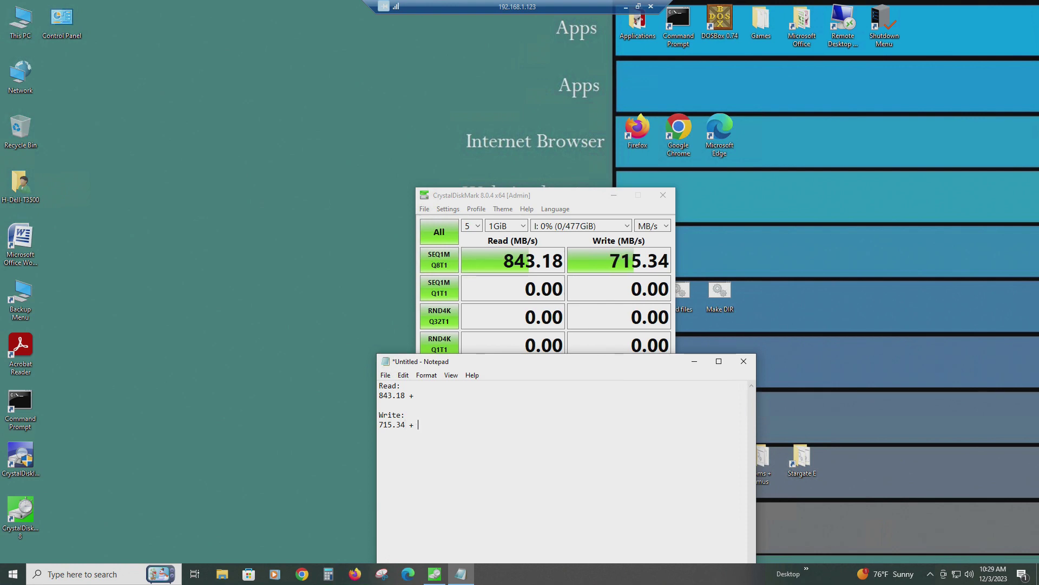
Rerun the SEQ1M Q8T1 test and expand the notes into averages divided by 3, adding 830.20 MB/s read and 720.57 MB/s write.
click(434, 262)
click(477, 398)
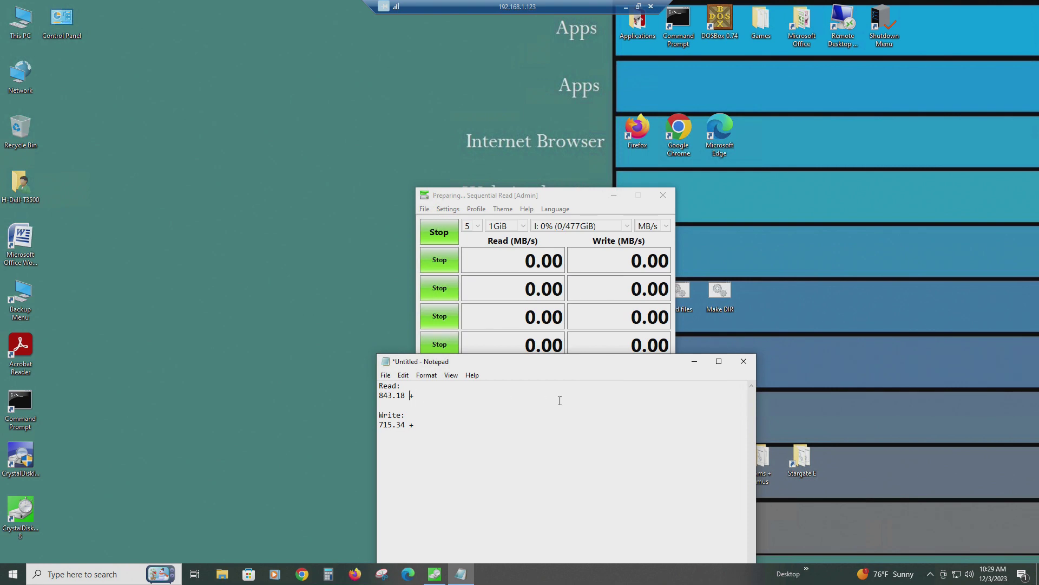
text(()
text(MB/s)
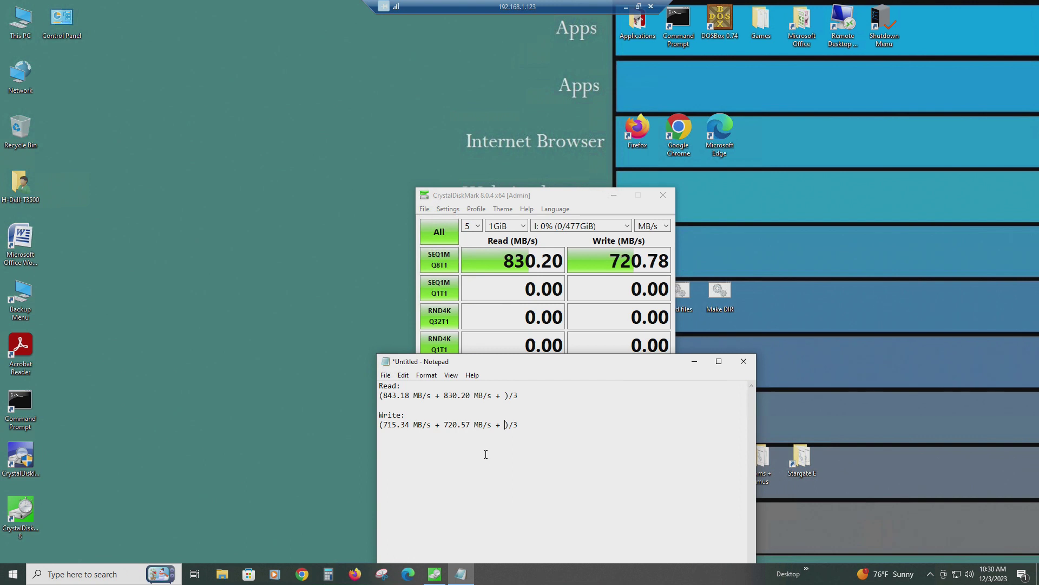
Correct the second write speed in the notes to 720.78 MB/s.
click(473, 426)
key(BackSpace)
key(BackSpace)
text(78)
Run the SEQ1M Q8T1 test a third time and complete the notes with 828.65 MB/s read and 716.98 MB/s write.
click(442, 265)
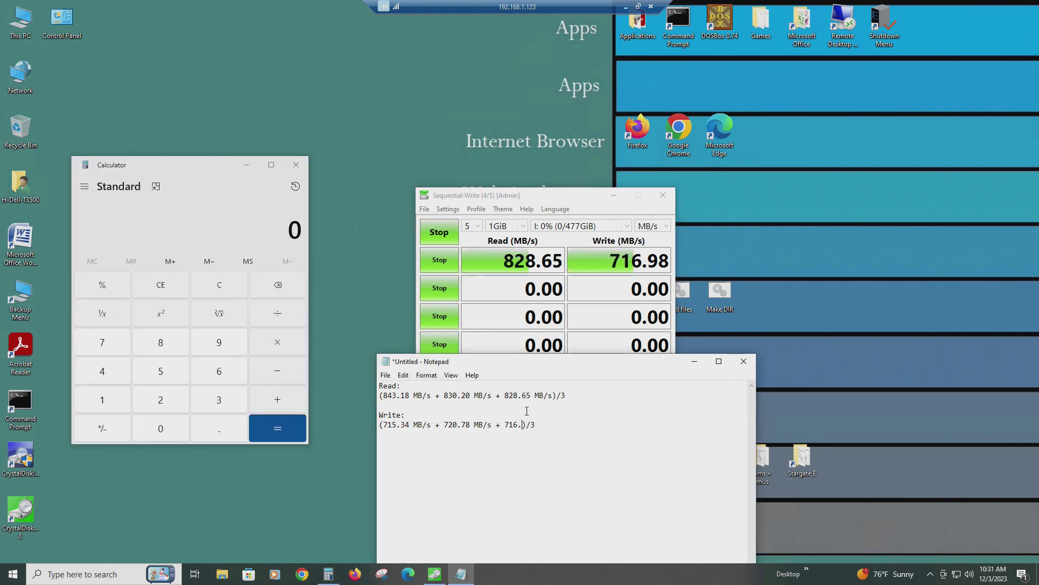
text(98 MB/s)
Compute the average read speed in Calculator by adding 842.18, 830.20 and 828.65 and dividing by 3.
click(217, 285)
text(8)
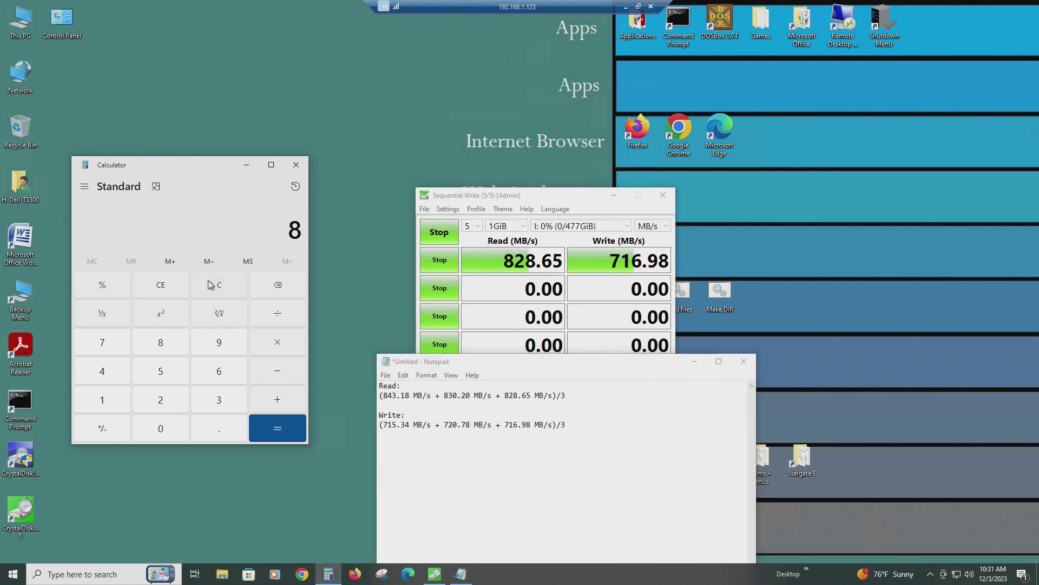
text(42.18+830.20+828.65)
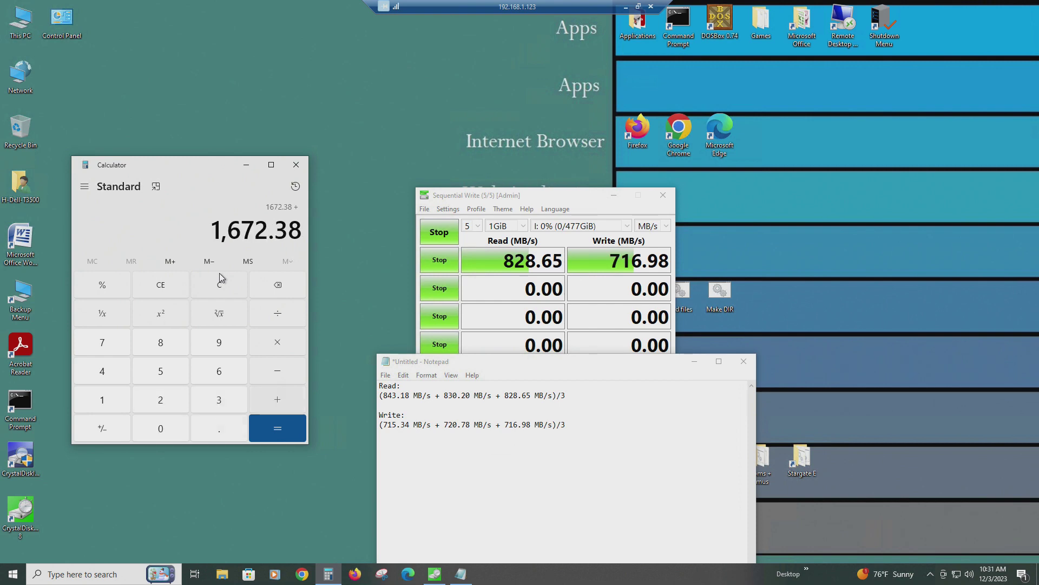
text(+/3+)
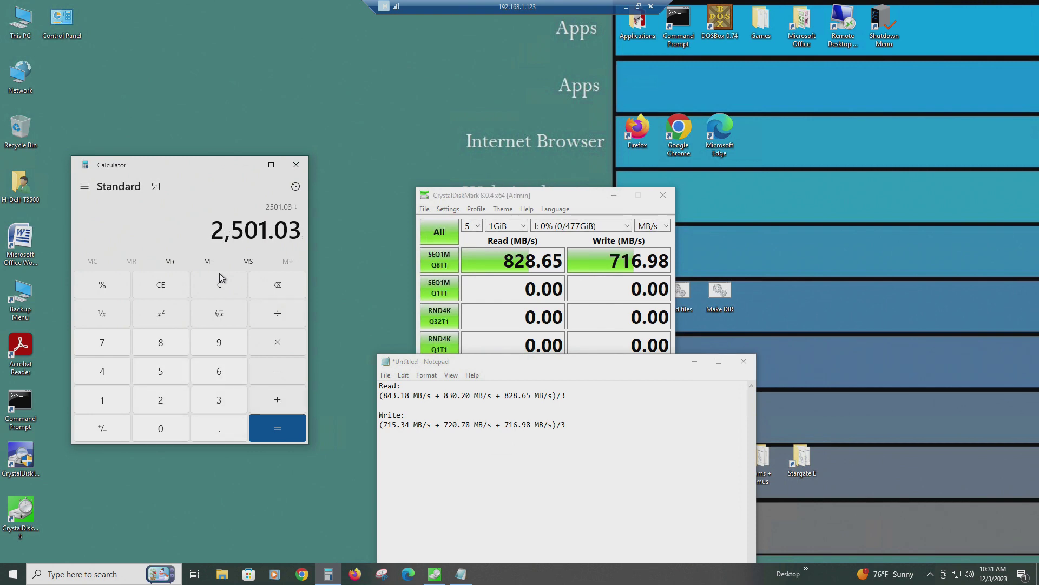
Enter ": 833.67 MB/s" after the read expression in Notepad and append a colon to the write expression.
click(633, 393)
text(: )
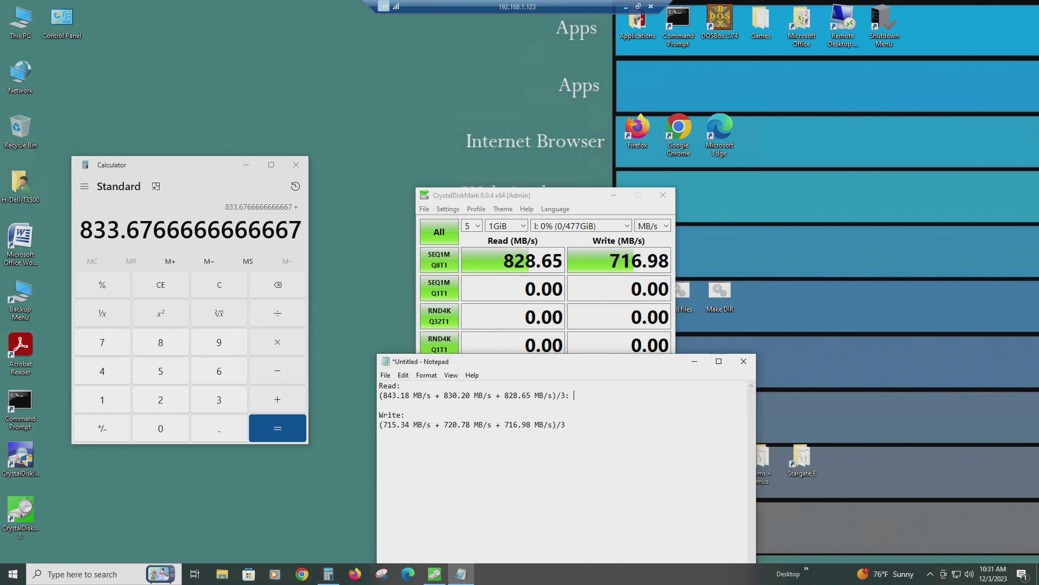
text(833.67 MB/s)
key(Down)
key(Down)
key(BackSpace)
text(:)
Average 715.34, 720.78 and 716.98 in Calculator and enter 717.7 MB/s after the write expression in Notepad.
click(237, 286)
text(715.3)
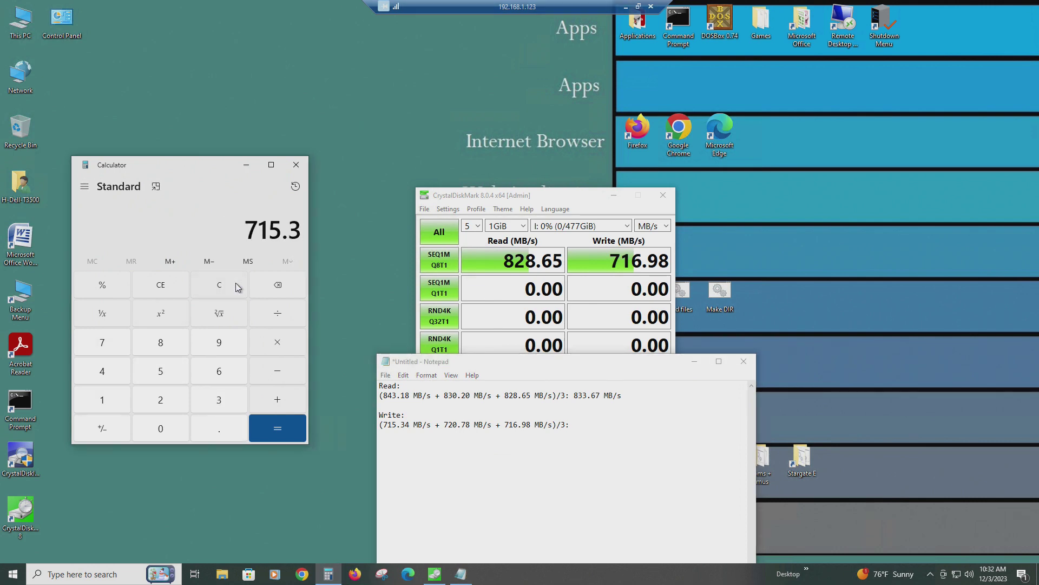
text(4+720.78+716.)
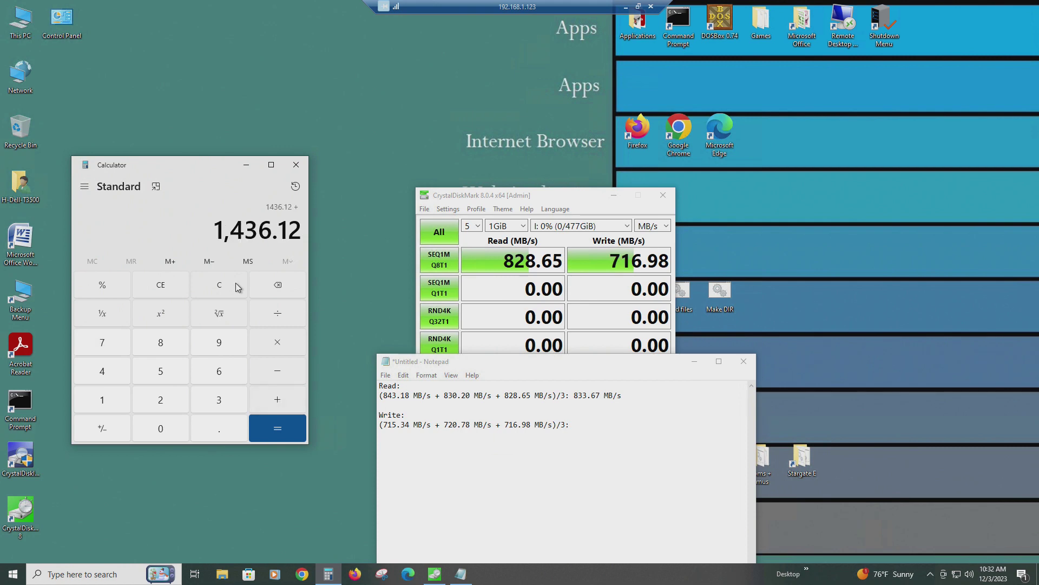
text(98+/3+)
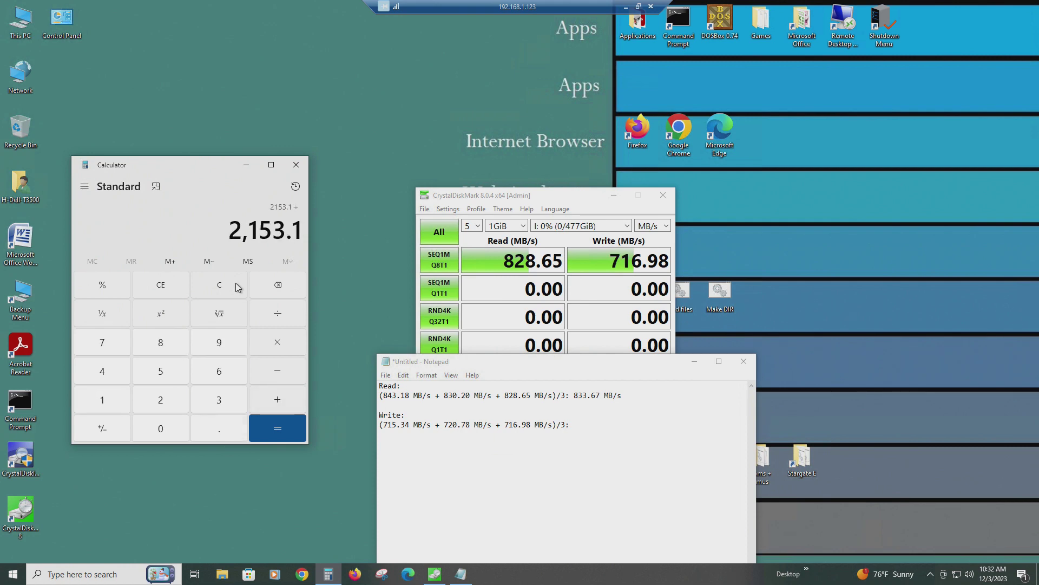
click(619, 429)
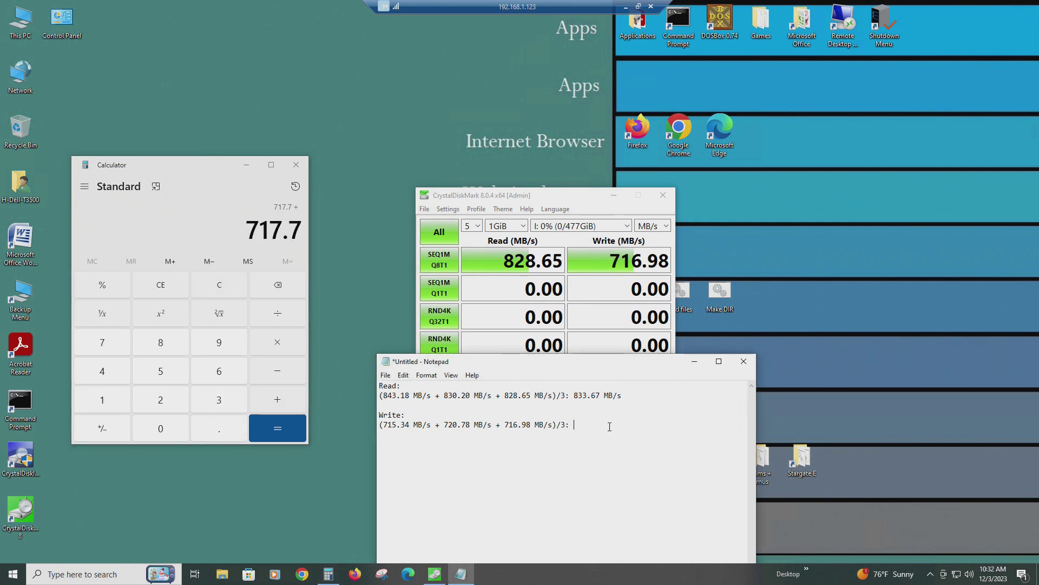
text(717.7 MB/s)
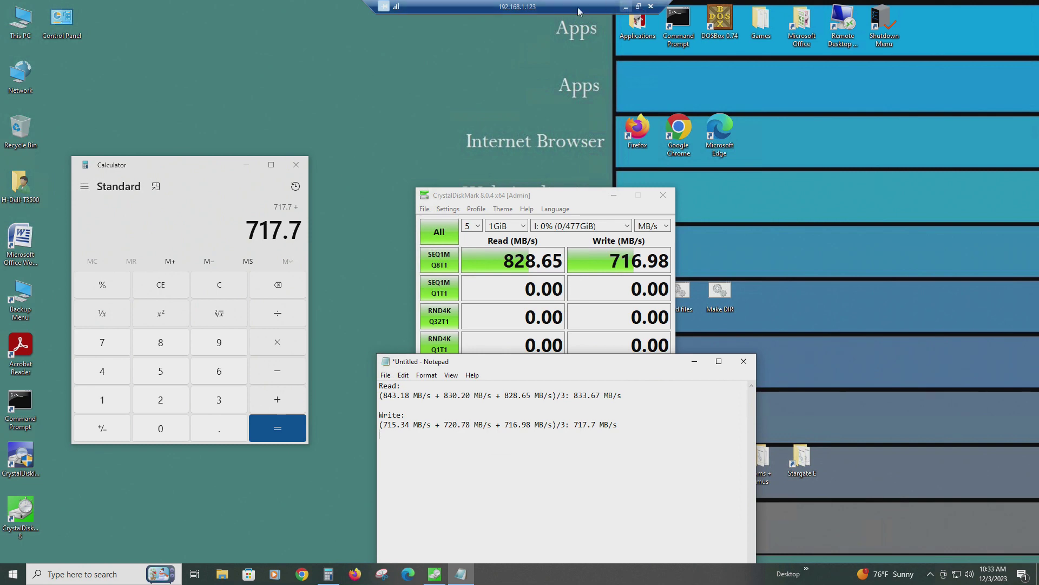
Arrange the Notepad and CrystalDiskMark windows side by side without overlap and close Calculator.
drag(631, 362, 900, 151)
drag(586, 200, 499, 196)
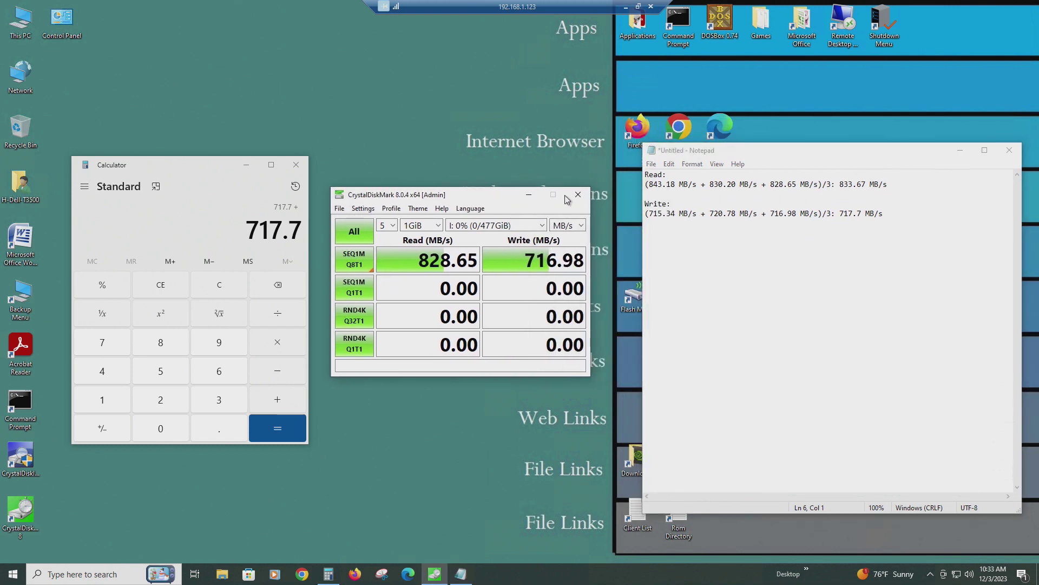
click(297, 165)
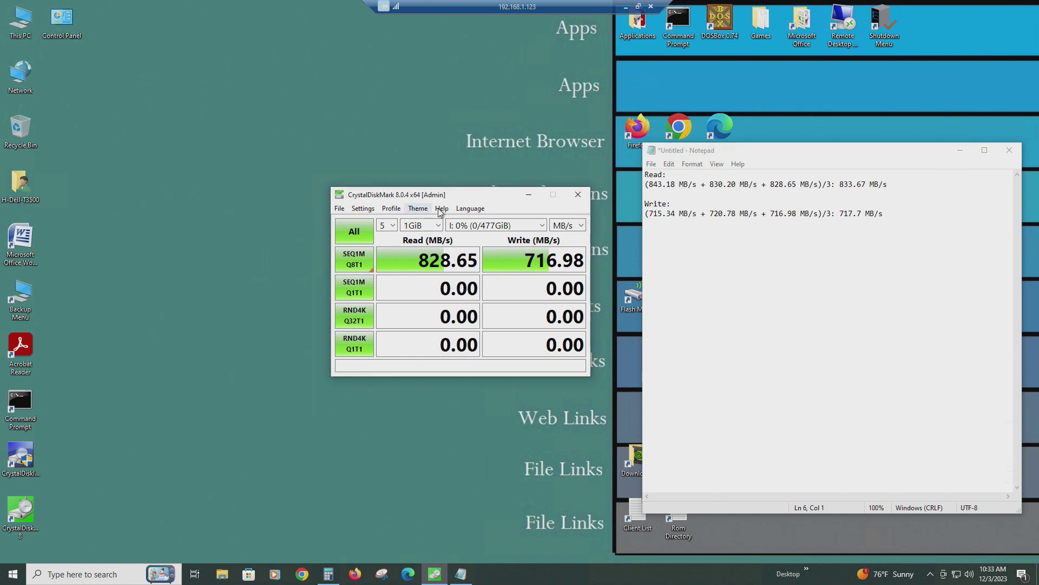
drag(447, 195, 393, 195)
Add the lines "PCI-e 2.0" and "PCI-e 3.0" below the write average in Notepad.
click(945, 214)
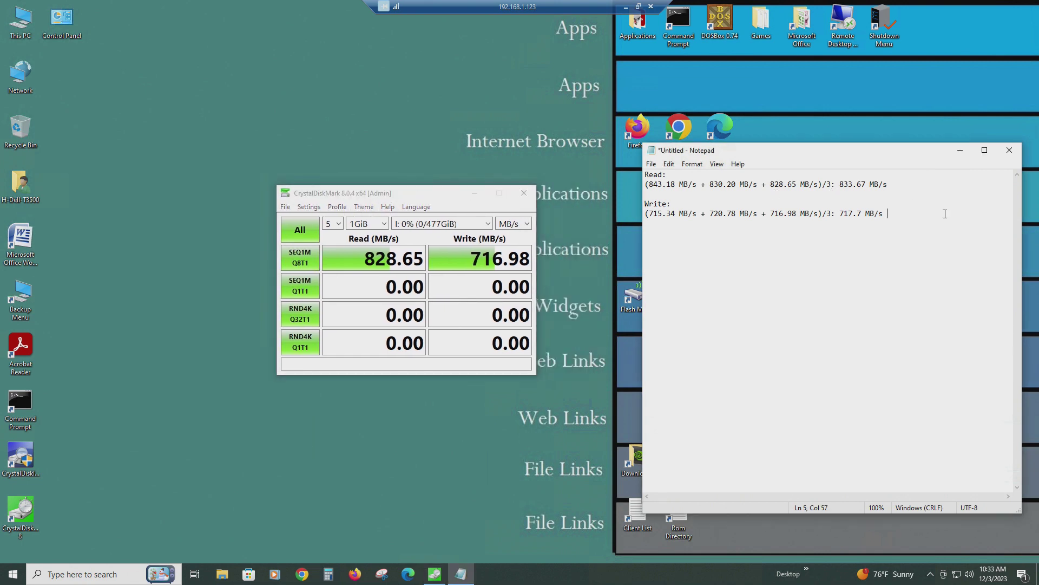
key(Return)
text(PCI)
key(BackSpace)
key(BackSpace)
text(CI-)
text(e 2.0 )
text(PCI-)
text(e 3.0)
Move the Notepad window closer to CrystalDiskMark and minimize it.
click(11, 39)
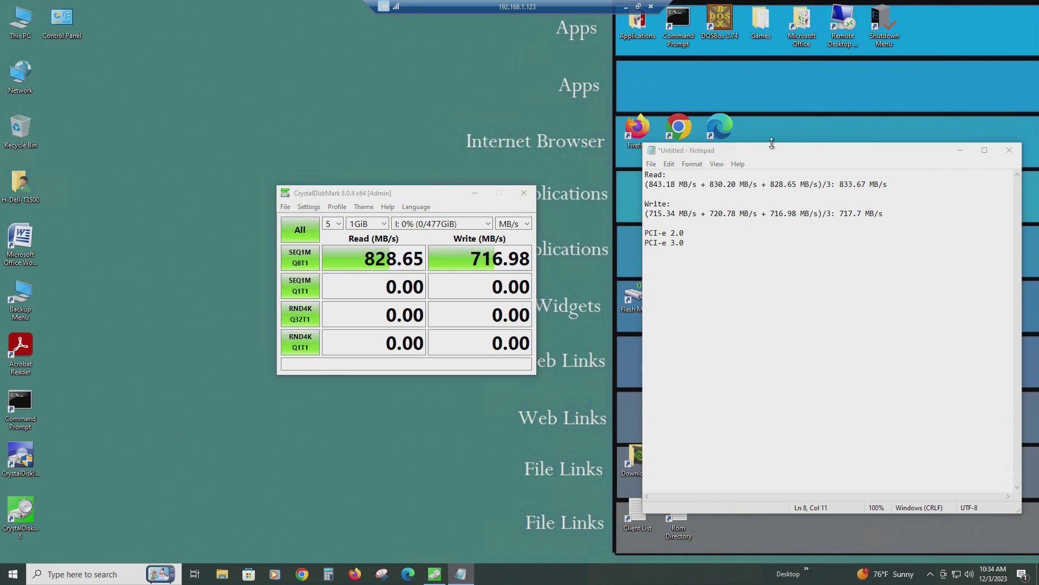
drag(745, 148, 662, 106)
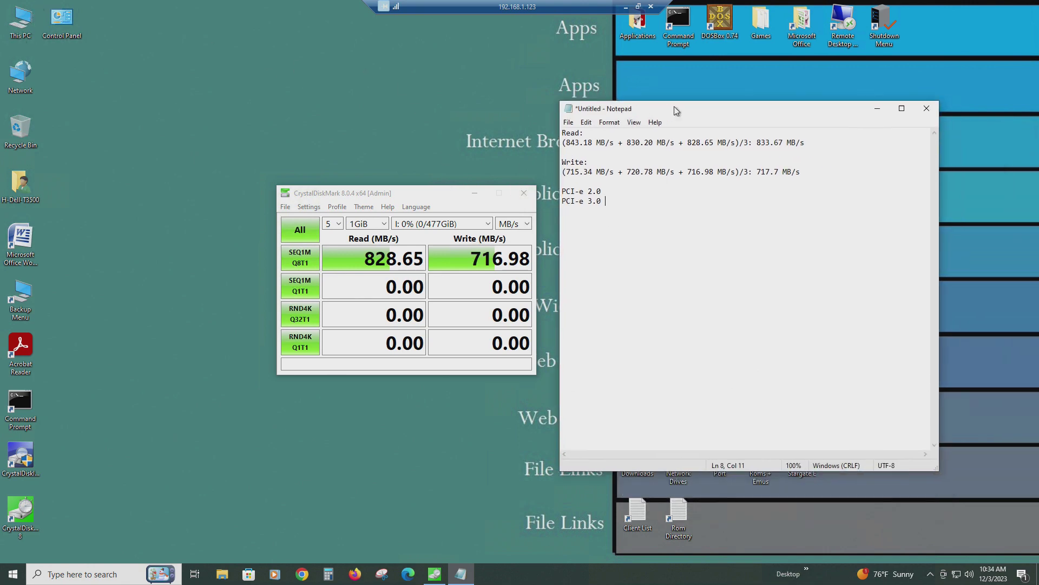
double_click(16, 33)
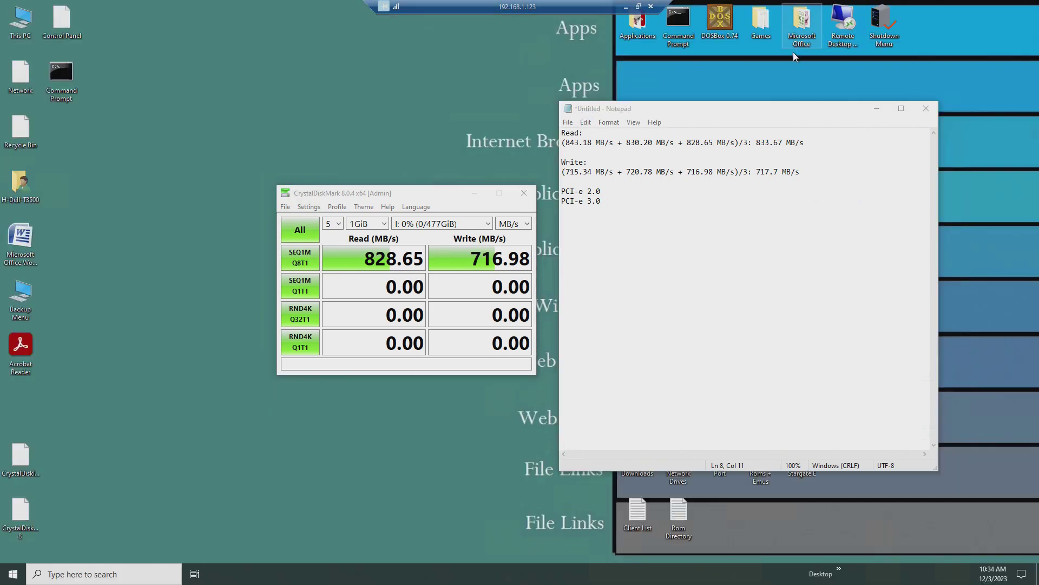
click(876, 108)
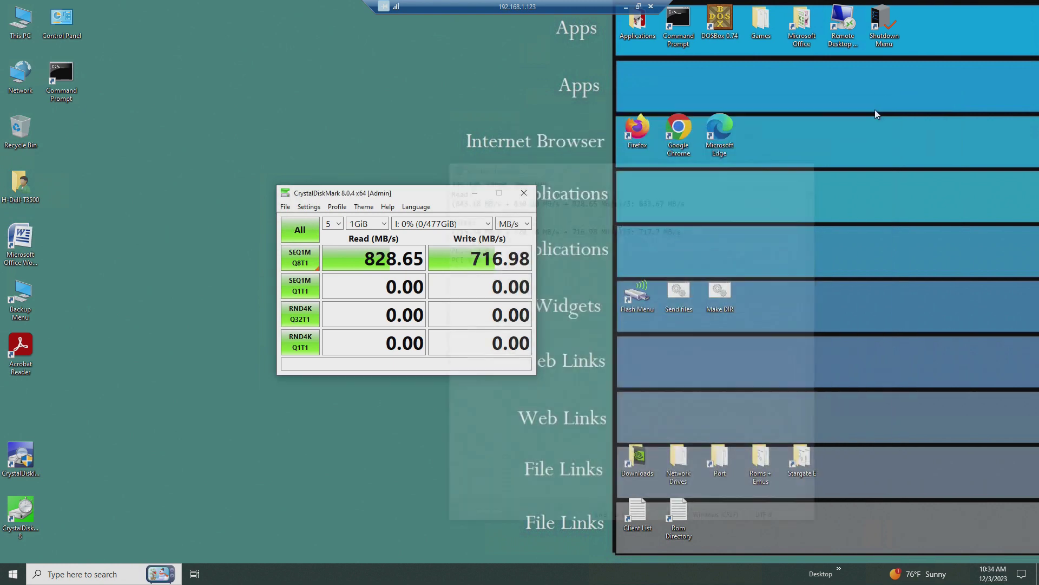
Open This PC, select the New Volume (I:) drive to check it and minimize the window.
double_click(22, 20)
click(717, 405)
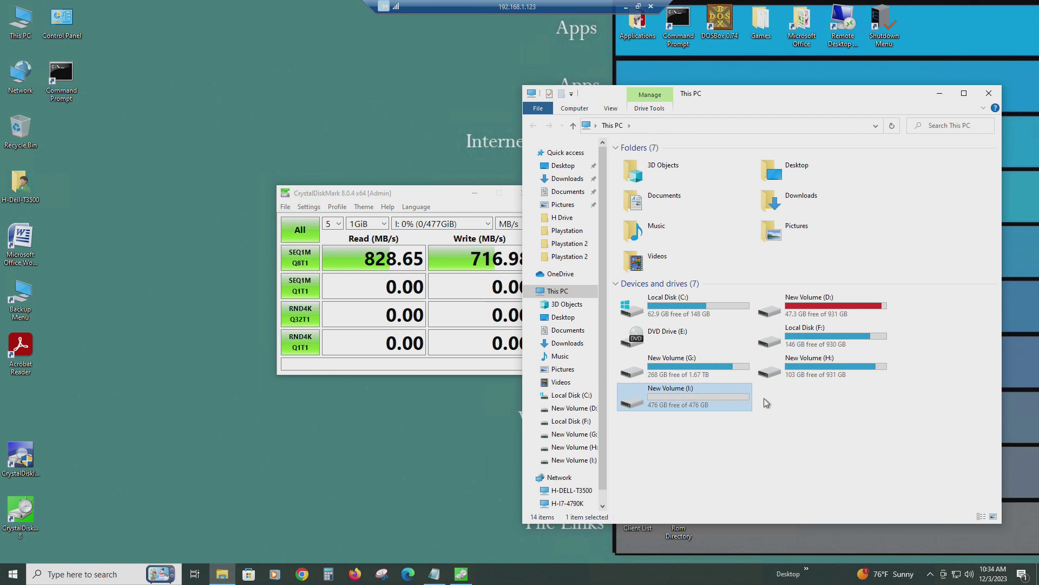
click(940, 93)
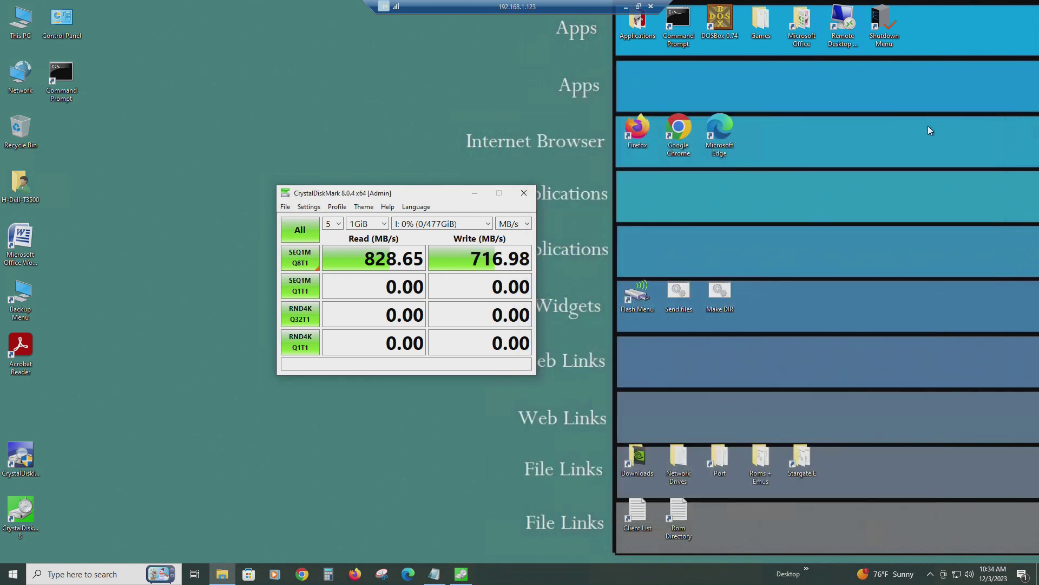